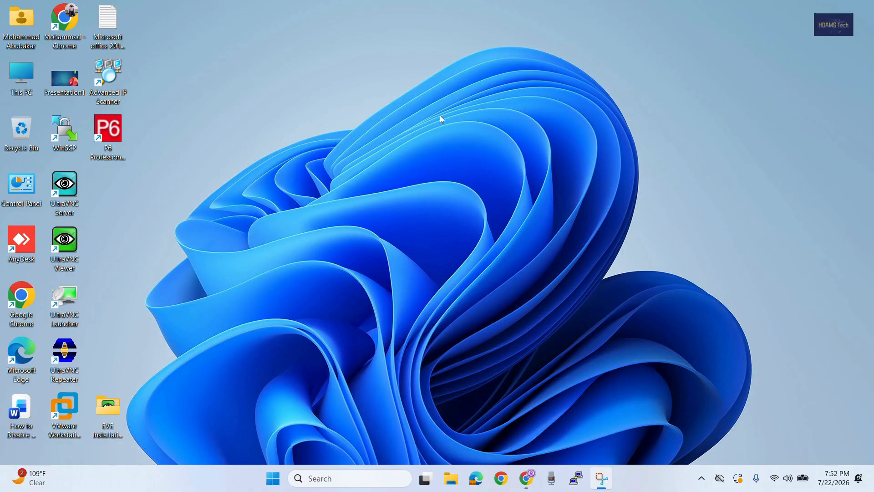
Step: Open Chrome and search Google for "obs studio download"
left_click(526, 478)
left_click(422, 219)
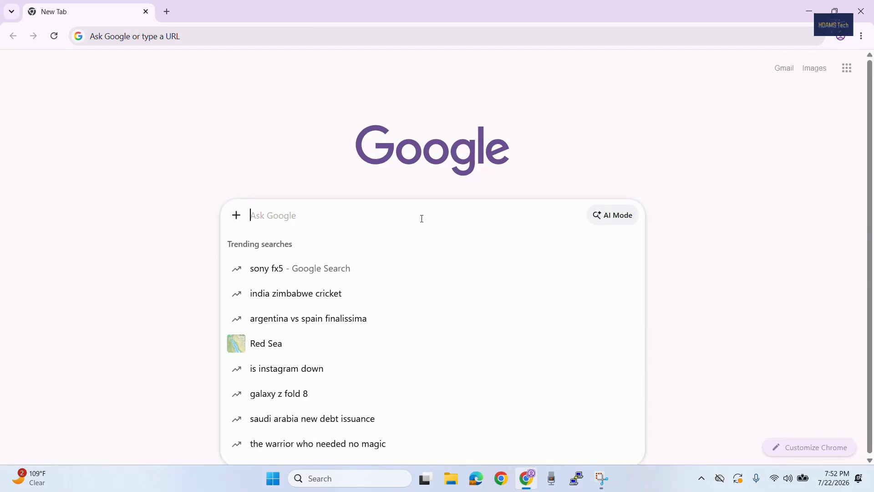
type("obs st")
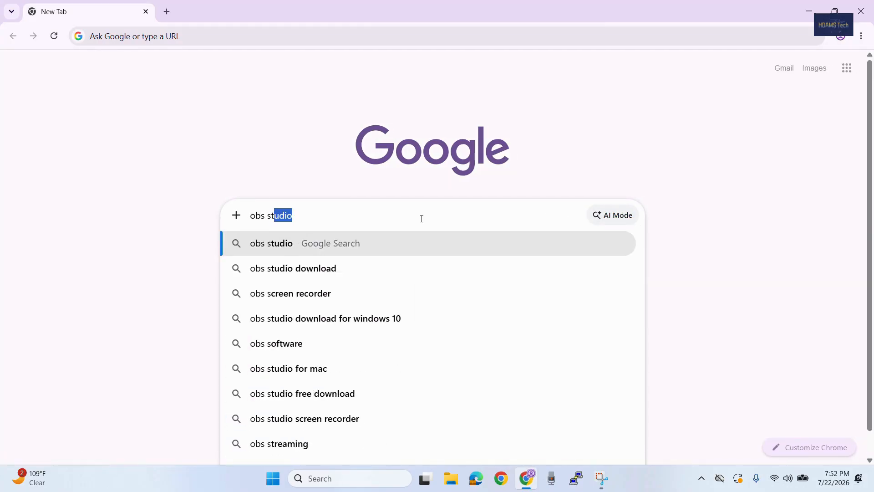
type("udio ")
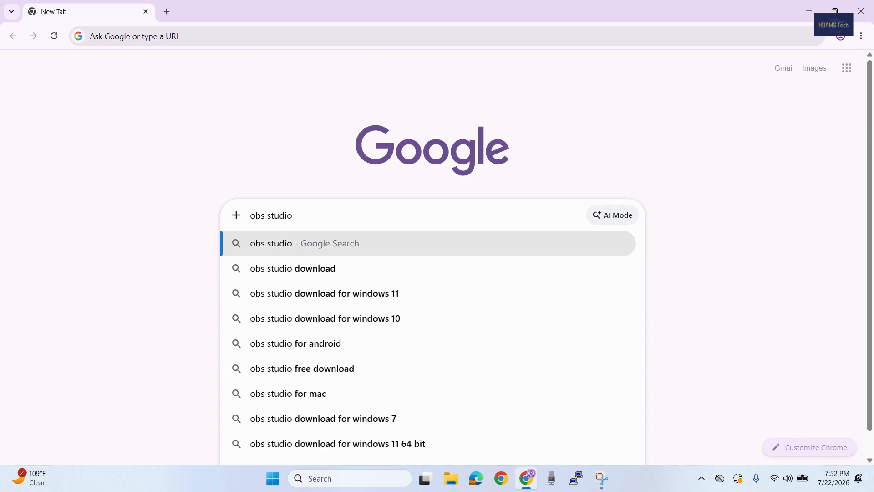
type("download")
key("Return")
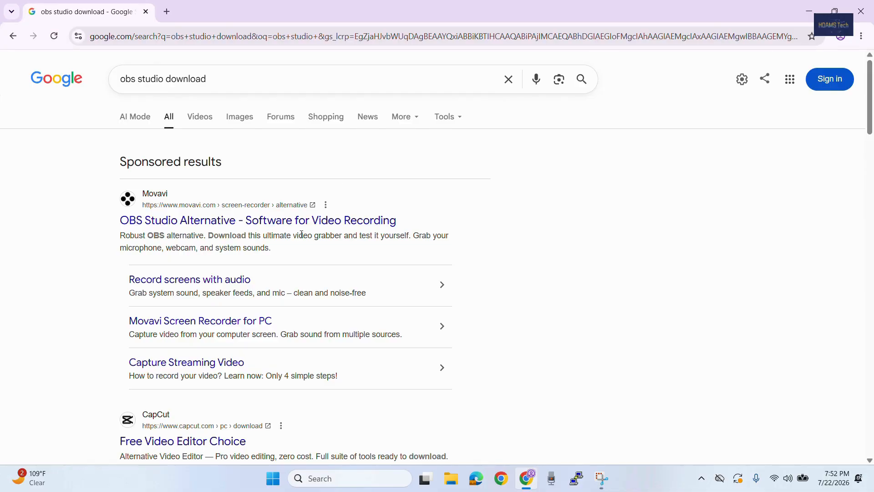
Step: Open the Download OBS Studio result on obsproject.com and download the Windows installer
scroll(301, 234, "down", 6)
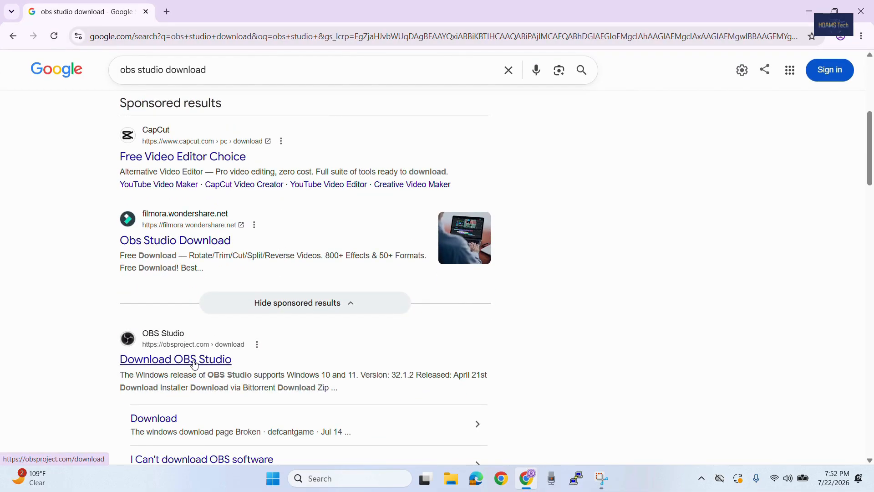
left_click(213, 363)
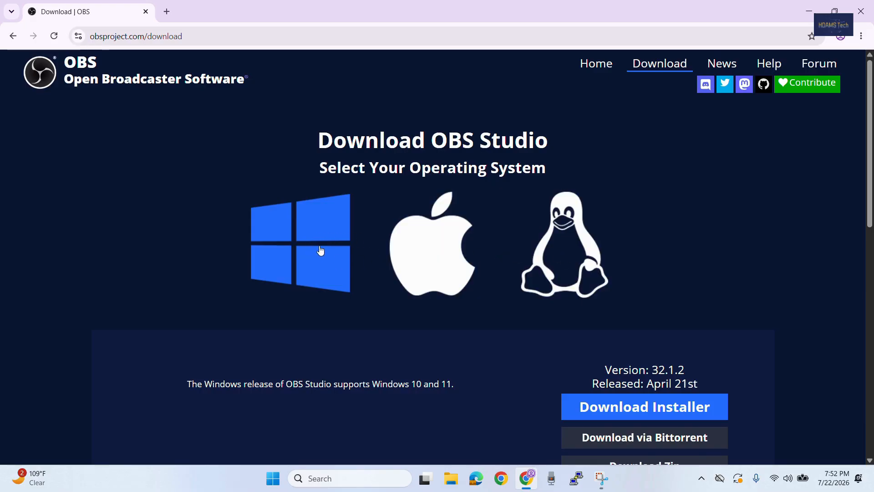
scroll(629, 268, "down", 1)
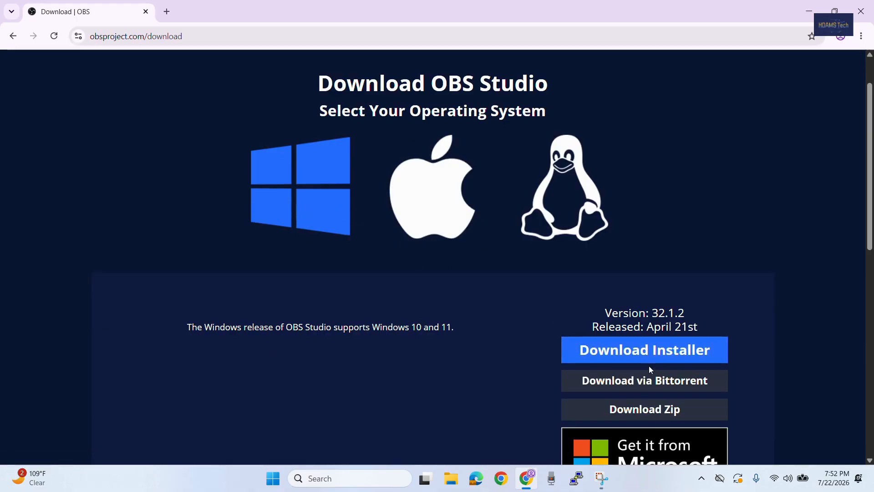
scroll(649, 365, "down", 2)
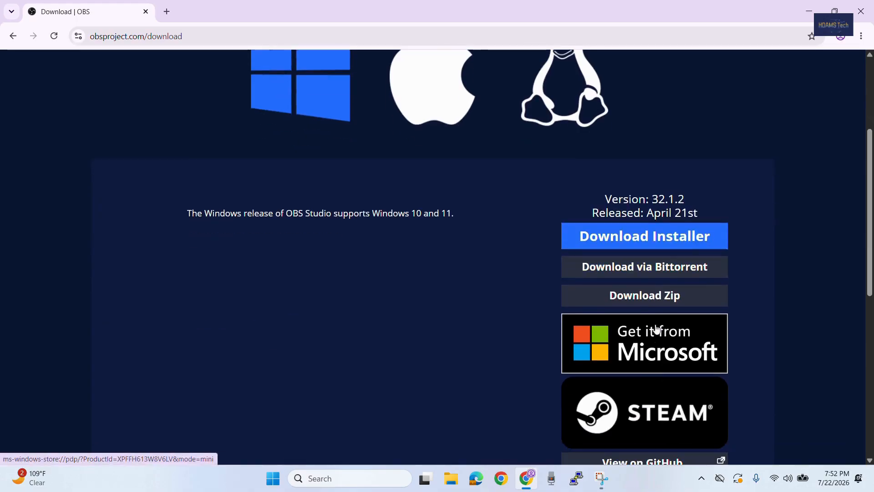
left_click(665, 238)
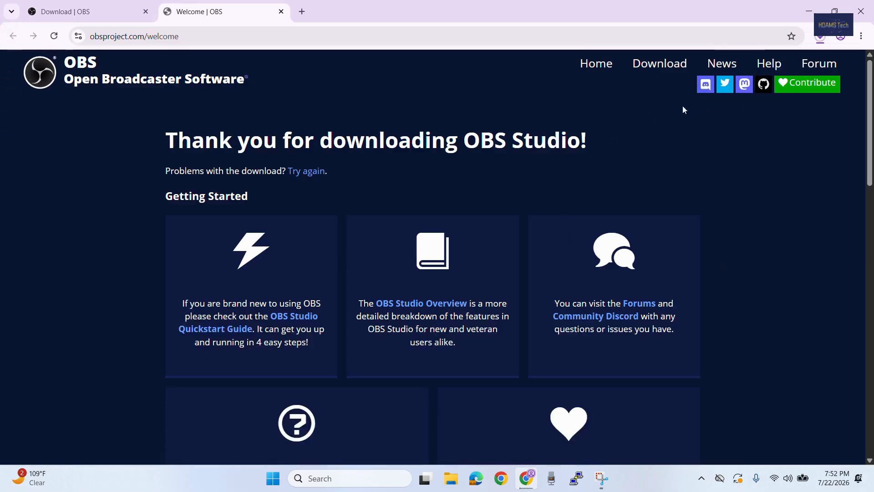
Step: Show the downloaded OBS Studio installer in its folder, run it as administrator, and minimize the browser and folder windows
left_click(822, 38)
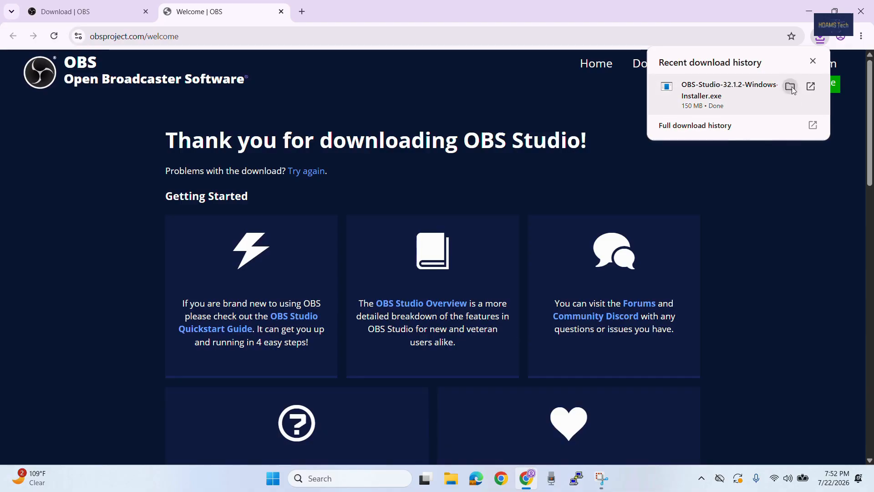
left_click(791, 87)
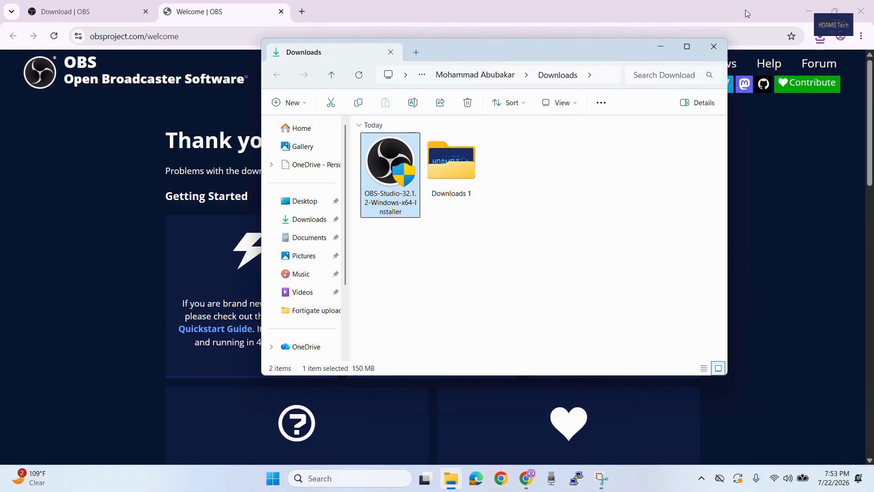
left_click(809, 11)
left_click(488, 211)
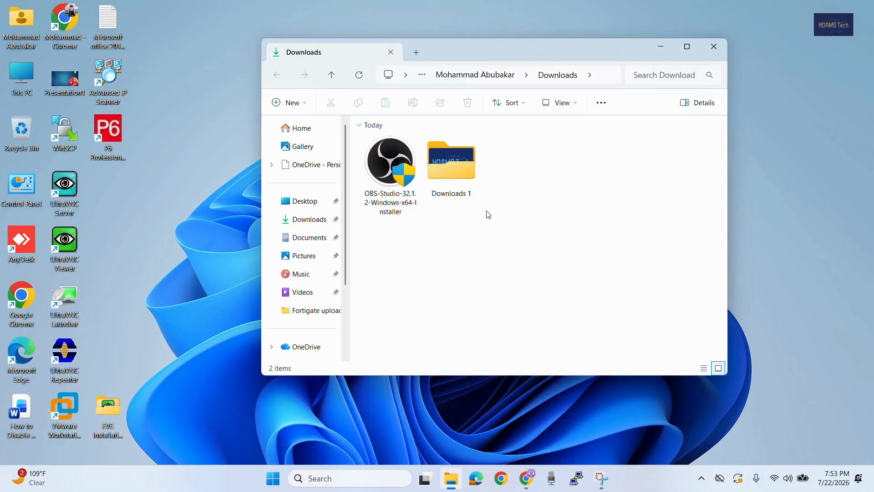
right_click(406, 201)
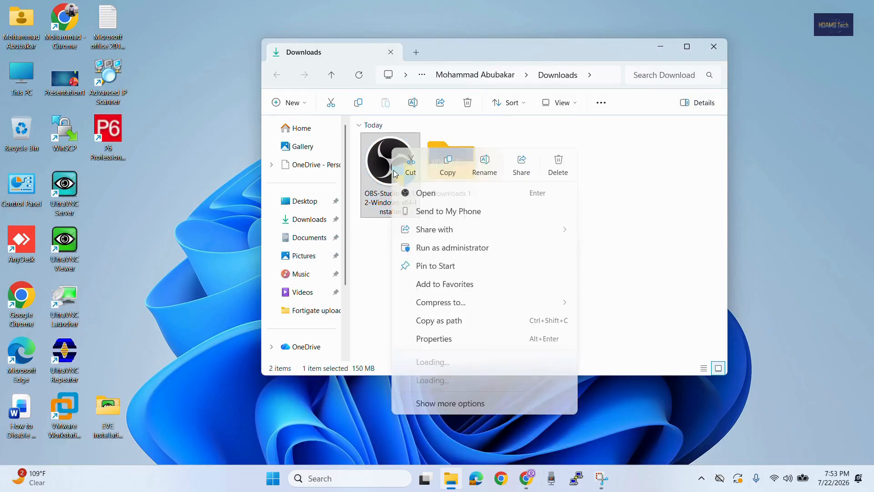
left_click(433, 249)
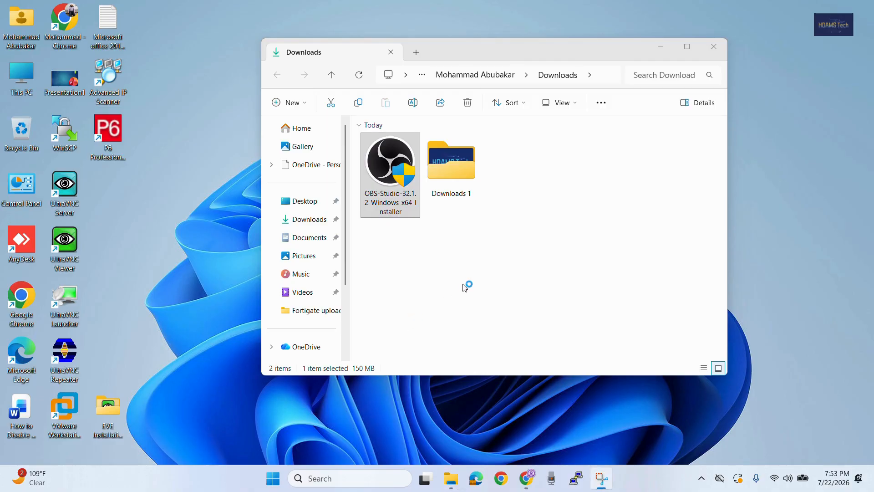
left_click(659, 46)
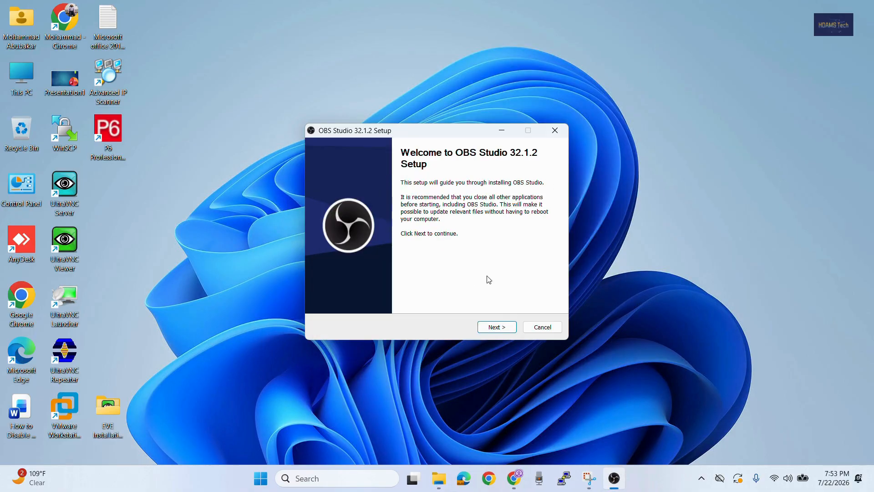
Step: Install OBS Studio 32.1.2 in C:\Program Files\obs-studio and finish the setup with launching the program enabled
left_click(499, 328)
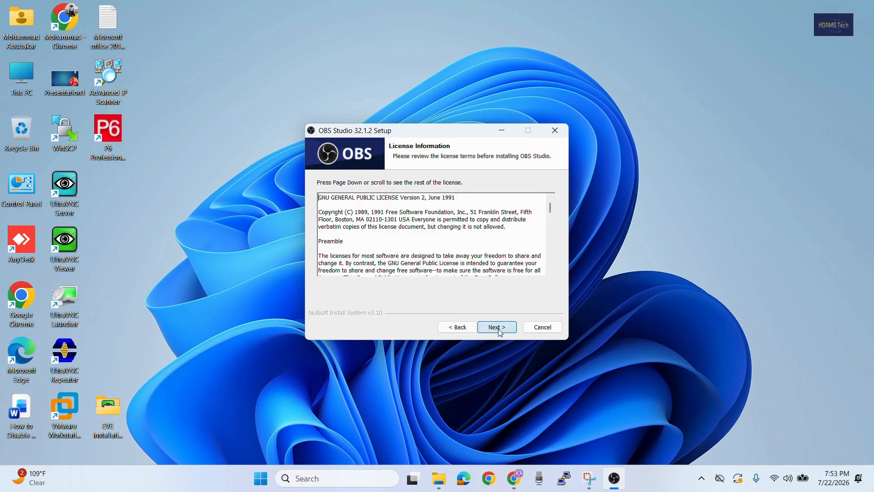
left_click(495, 327)
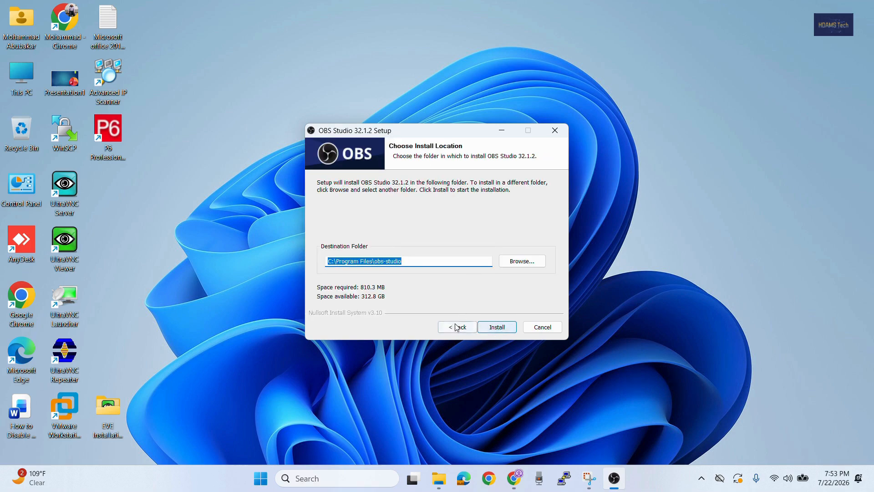
left_click(499, 327)
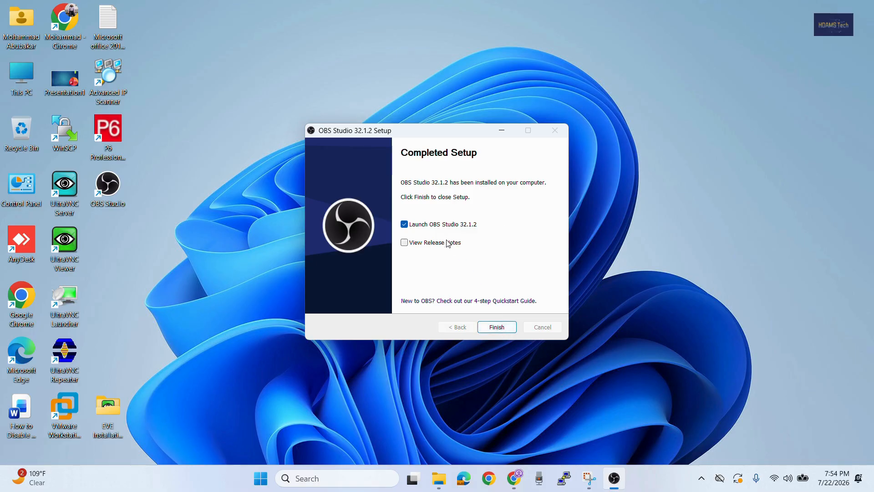
left_click(506, 333)
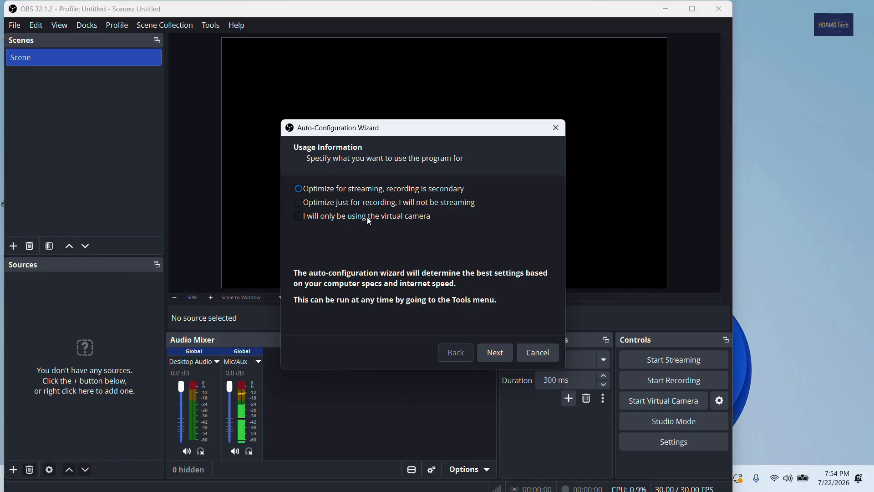
Step: In the Auto-Configuration Wizard, optimize just for recording and set the base canvas resolution to Display 1 (1920x1080)
left_click(310, 206)
left_click(495, 352)
left_click(468, 195)
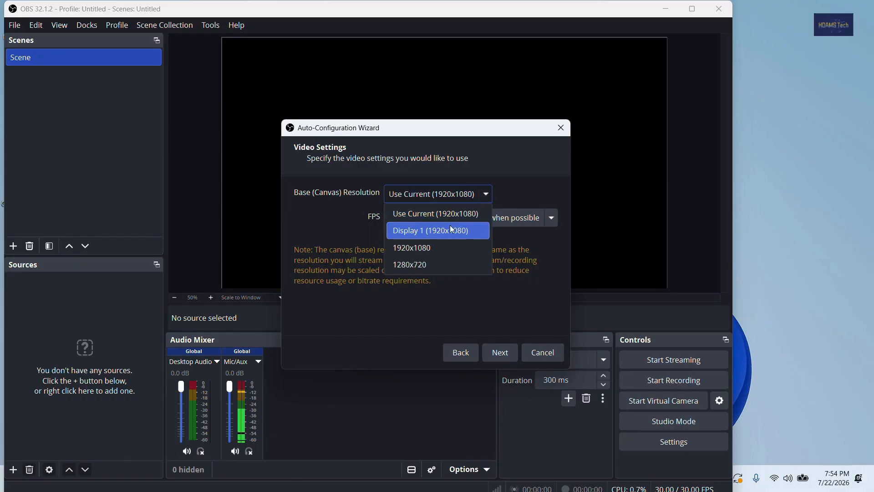
left_click(453, 231)
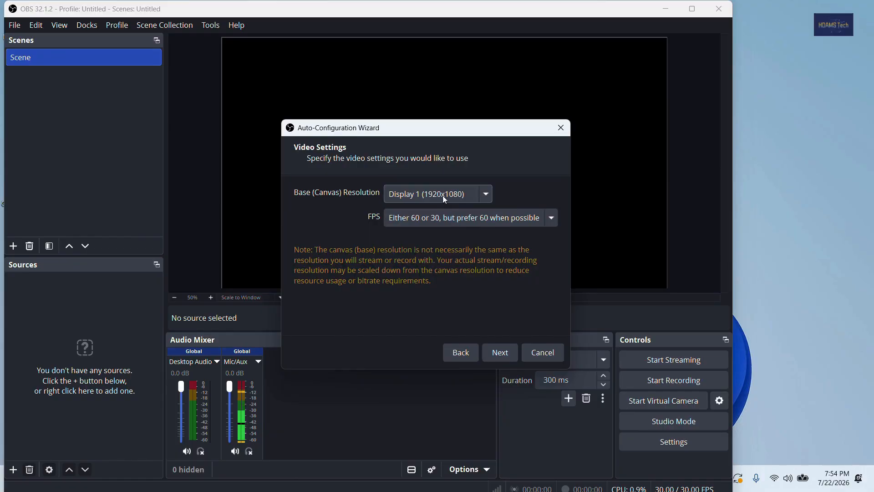
left_click(442, 196)
left_click(469, 229)
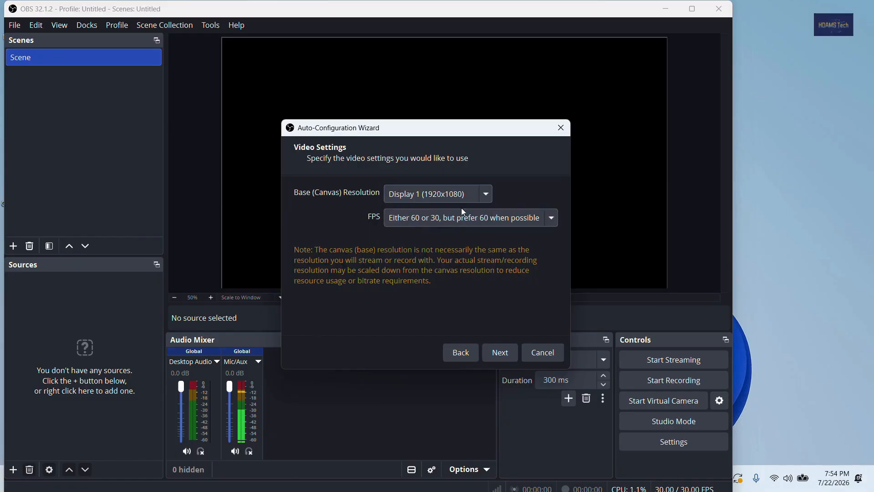
Step: Set FPS to "Either 60 or 30, but prefer 60 when possible" and apply the wizard's recommended settings
left_click(473, 222)
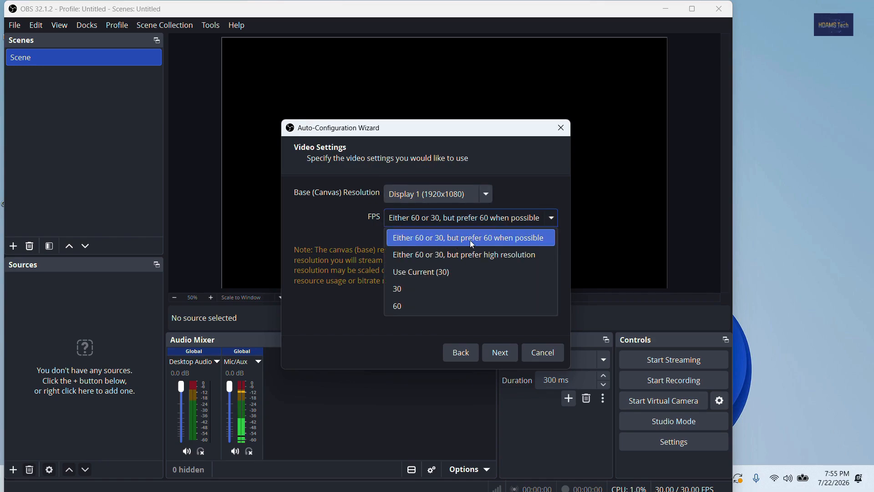
left_click(528, 245)
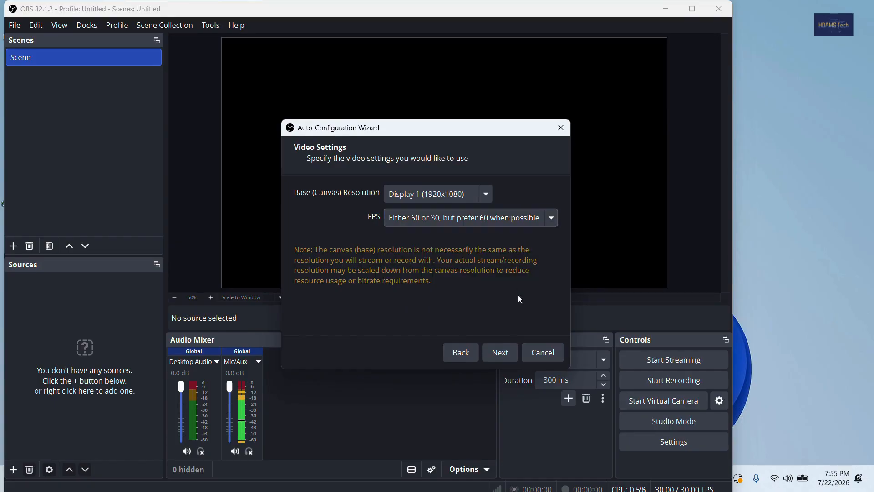
left_click(501, 353)
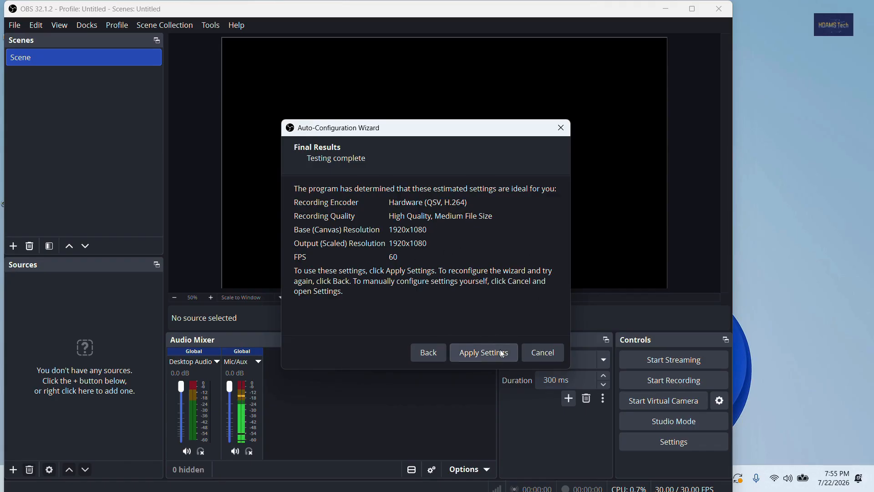
left_click(503, 353)
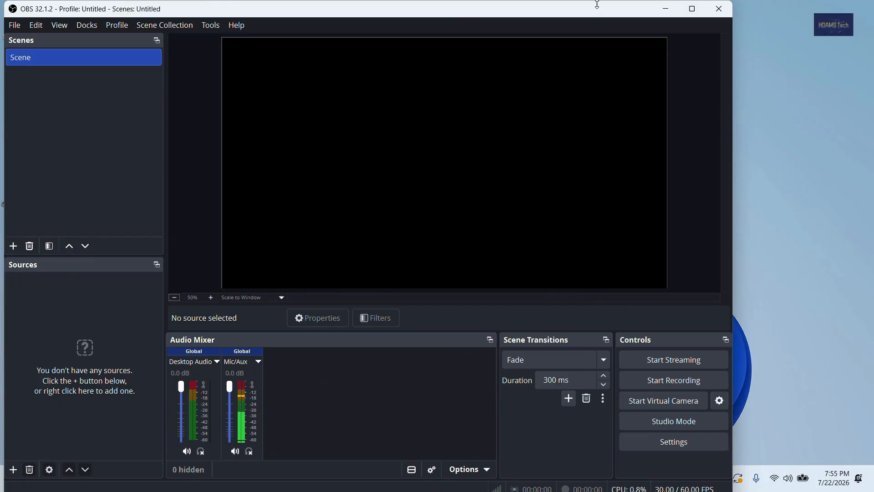
Step: Reposition the OBS window and add a new visible Display Capture source named "Display 1"
left_click_drag(599, 8, 671, 18)
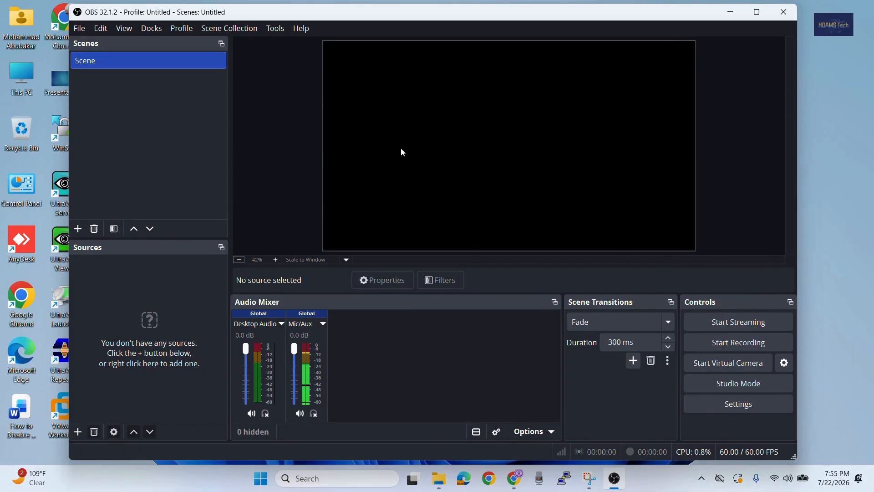
left_click(78, 433)
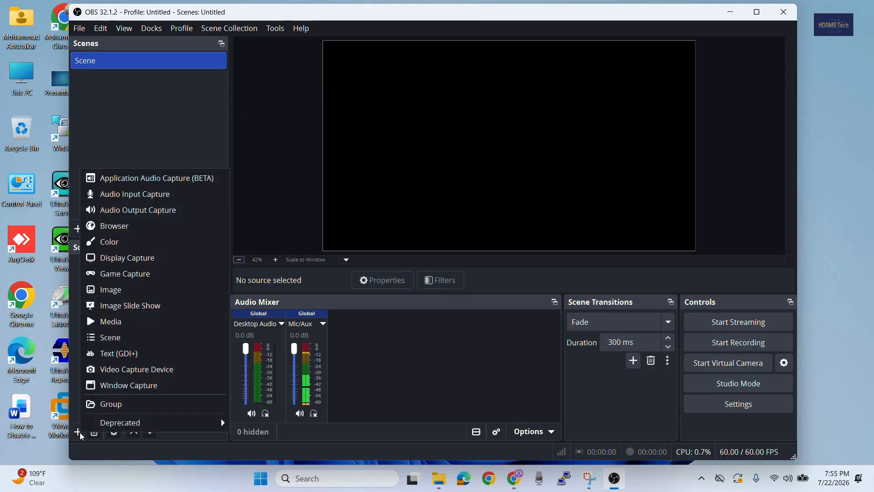
left_click(133, 126)
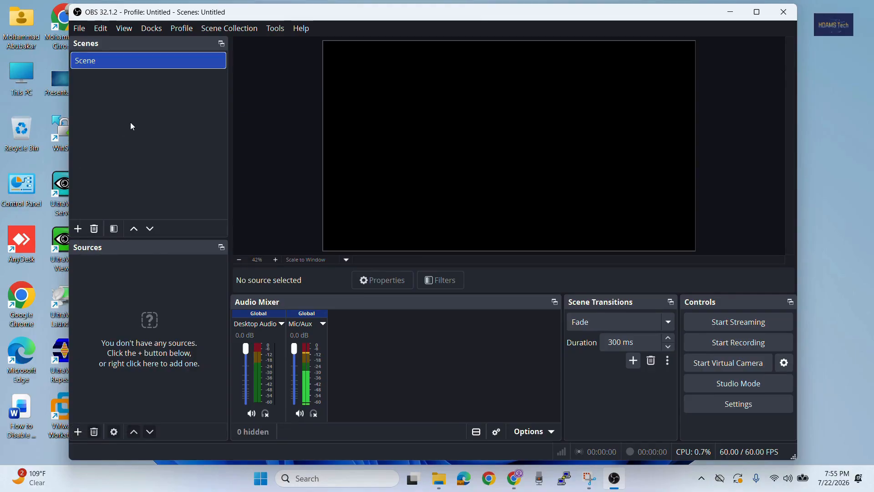
left_click(78, 433)
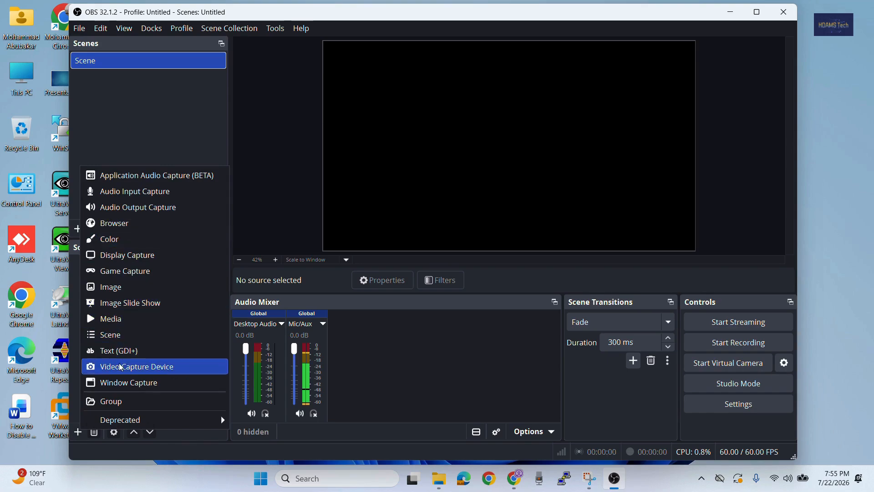
left_click(145, 255)
left_click(405, 170)
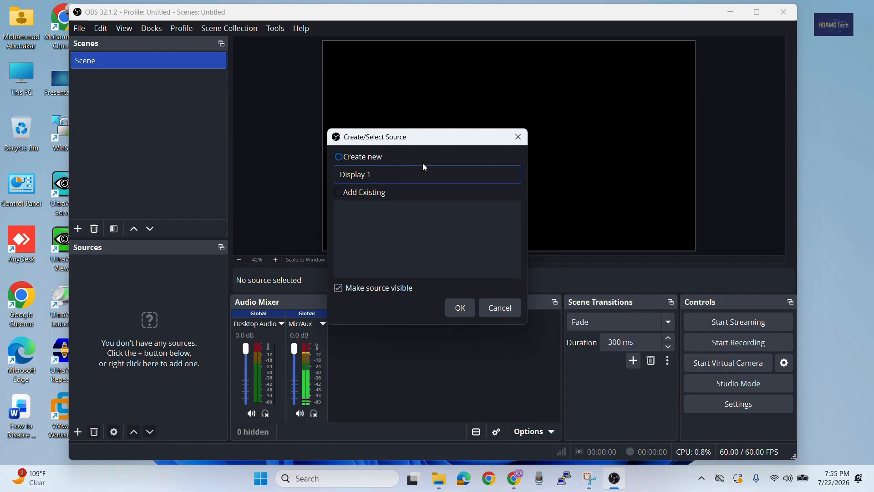
left_click(454, 312)
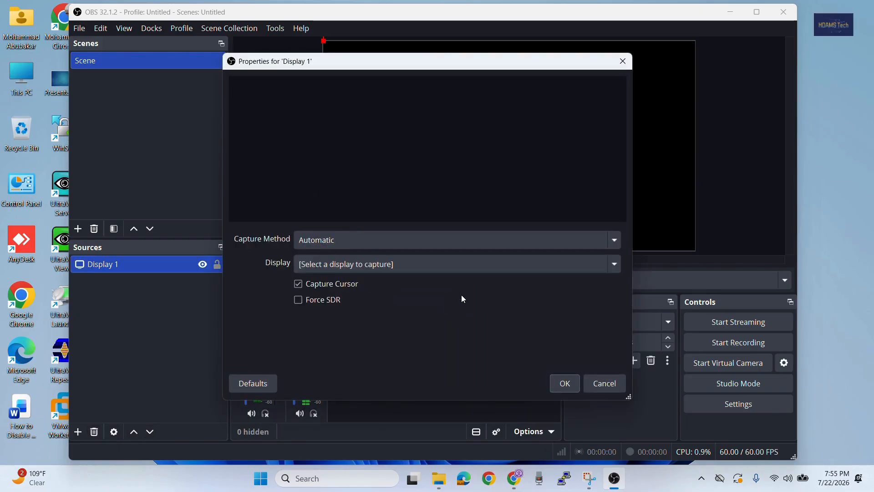
Step: Set the capture method of the Display 1 source to Windows 10 (1903 and up)
left_click(433, 241)
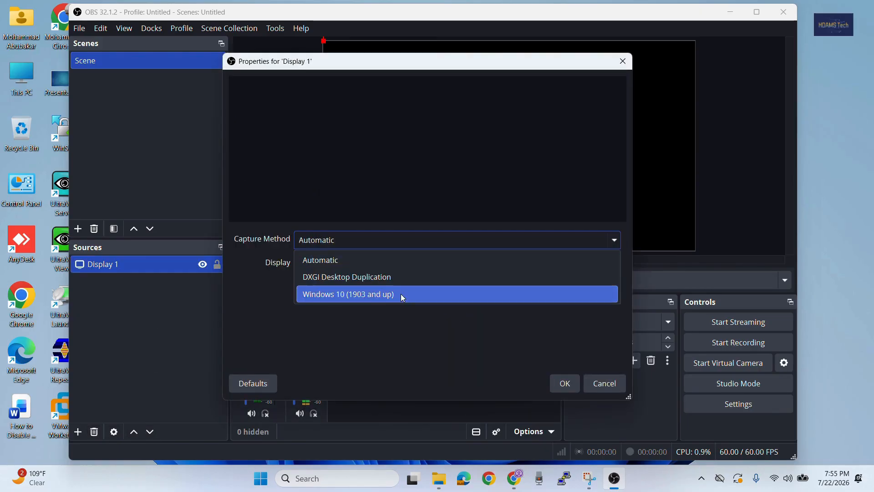
left_click(408, 296)
left_click(378, 245)
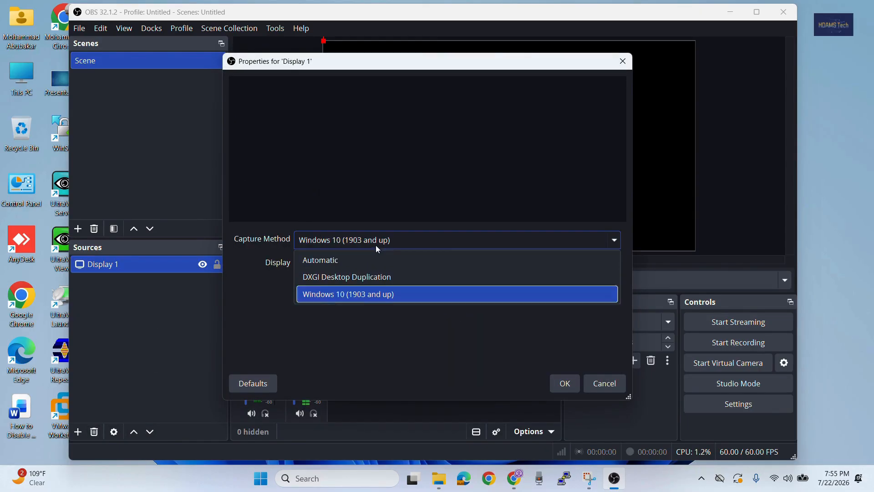
left_click(434, 241)
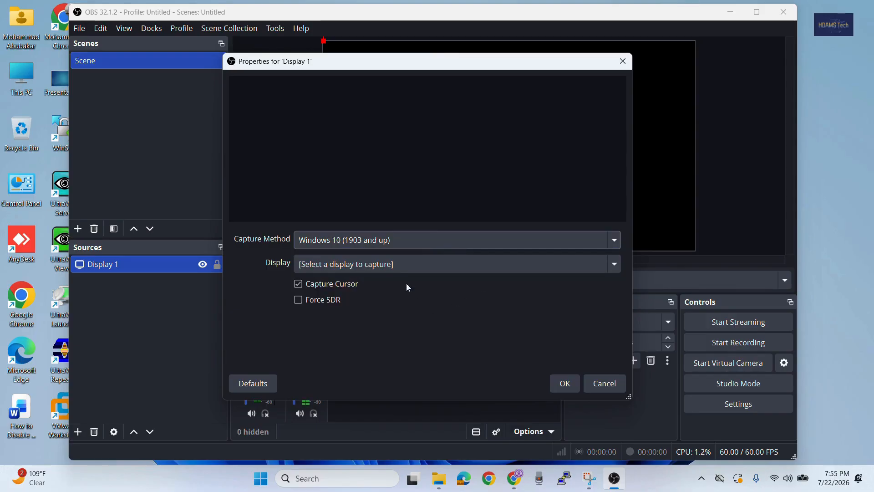
Step: Set the Display 1 source to capture the 1920x1080 @ 0,0 primary monitor, accept its properties and reposition the OBS window
left_click(400, 265)
left_click(411, 302)
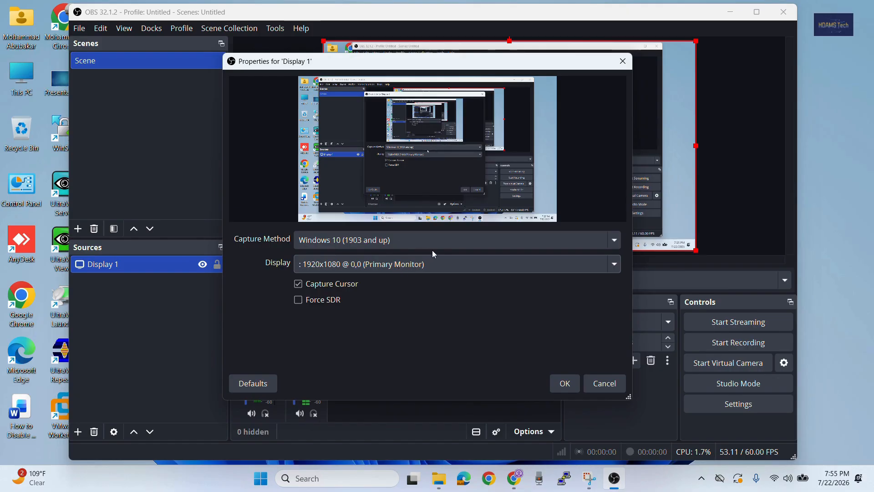
left_click(428, 262)
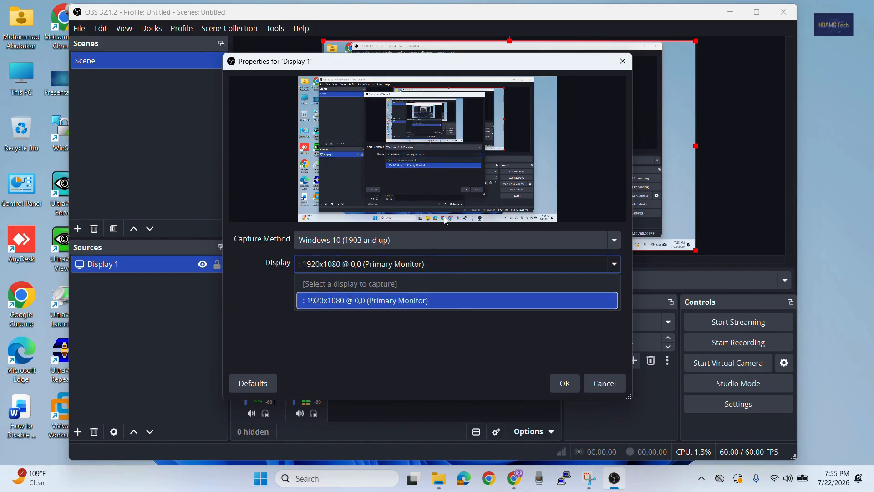
left_click(425, 302)
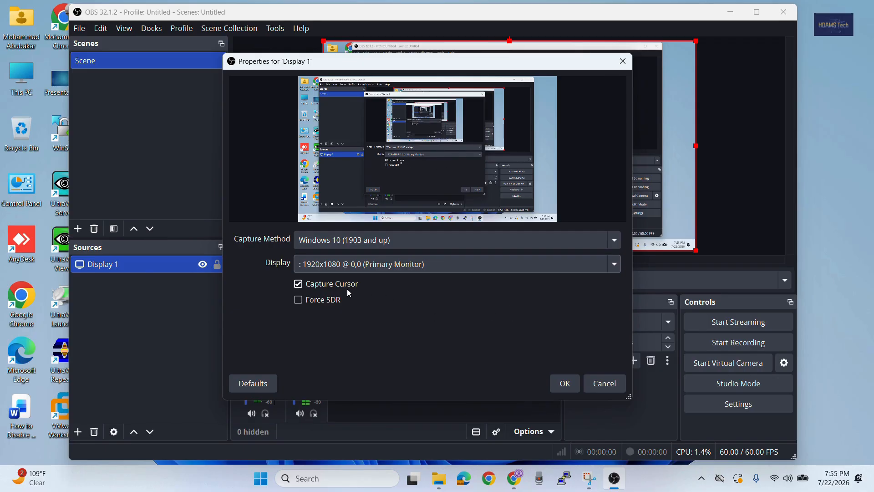
left_click(565, 383)
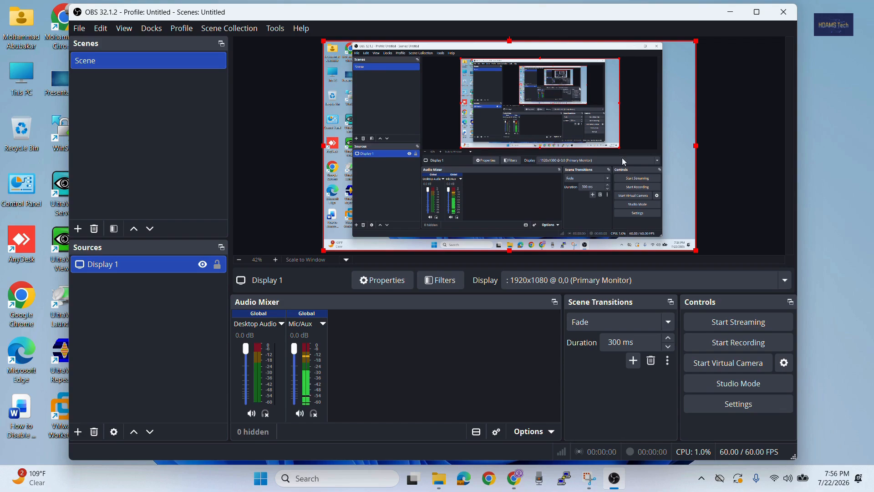
left_click_drag(587, 5, 558, 22)
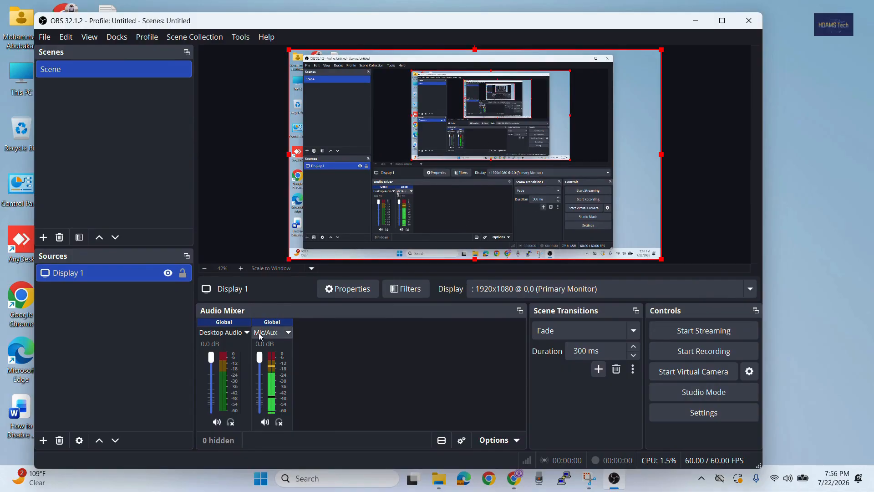
Step: Examine the device choices for Mic/Aux, cancel its properties, and check the options offered for Desktop Audio
left_click(288, 333)
left_click(287, 317)
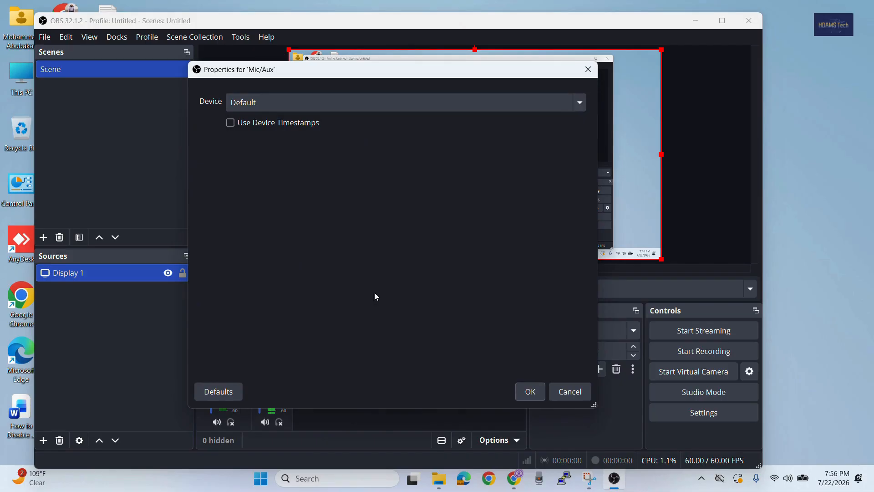
left_click(318, 103)
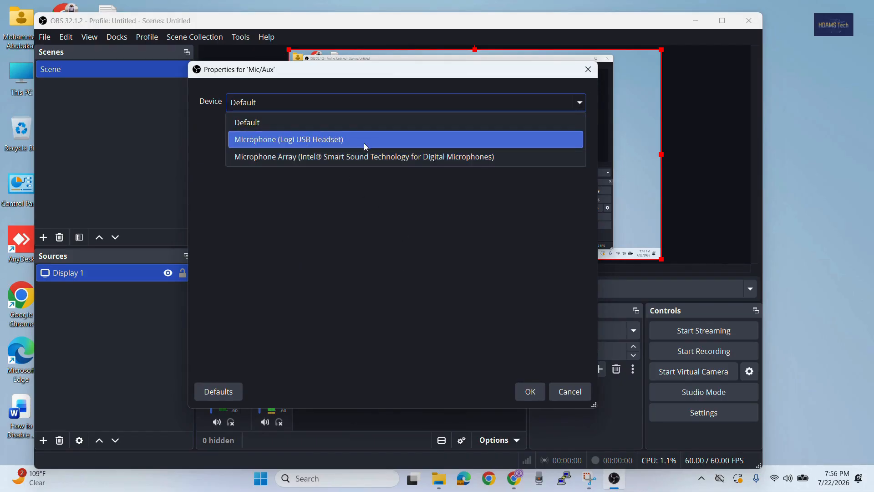
left_click(348, 244)
left_click(565, 395)
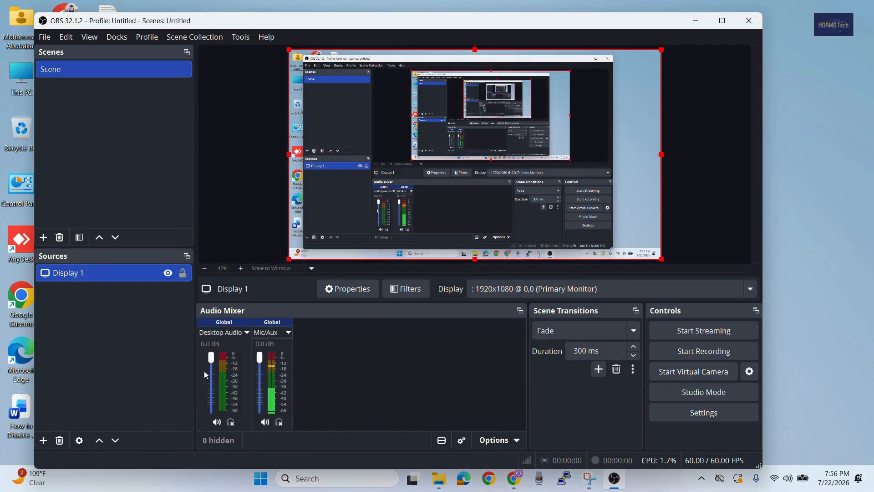
left_click(245, 336)
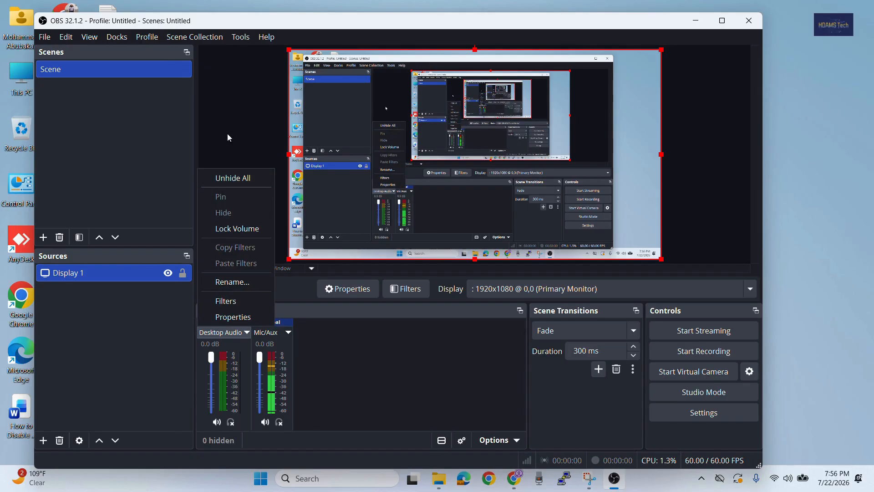
left_click(283, 22)
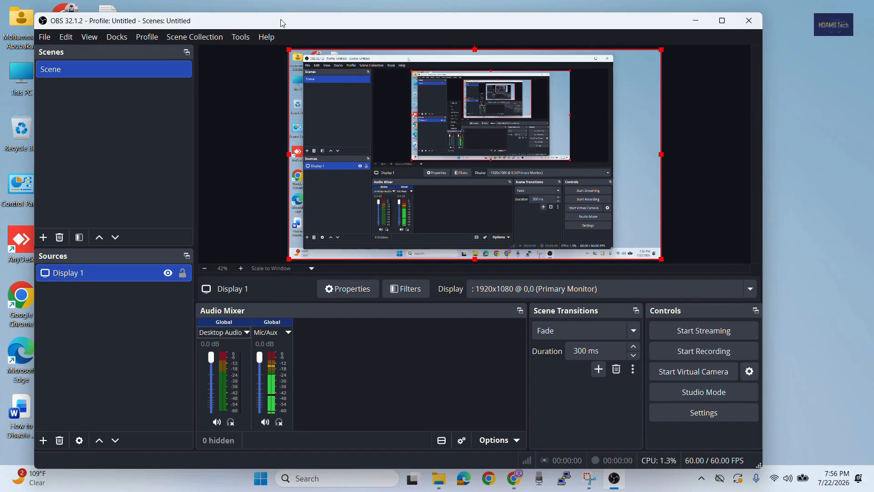
Step: Open the program settings and review the General, Appearance and Stream options
left_click(66, 37)
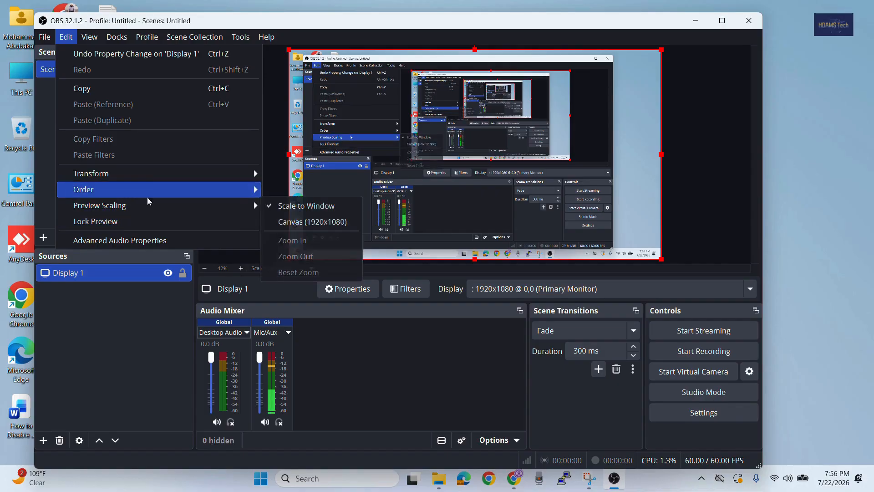
mouse_move(41, 36)
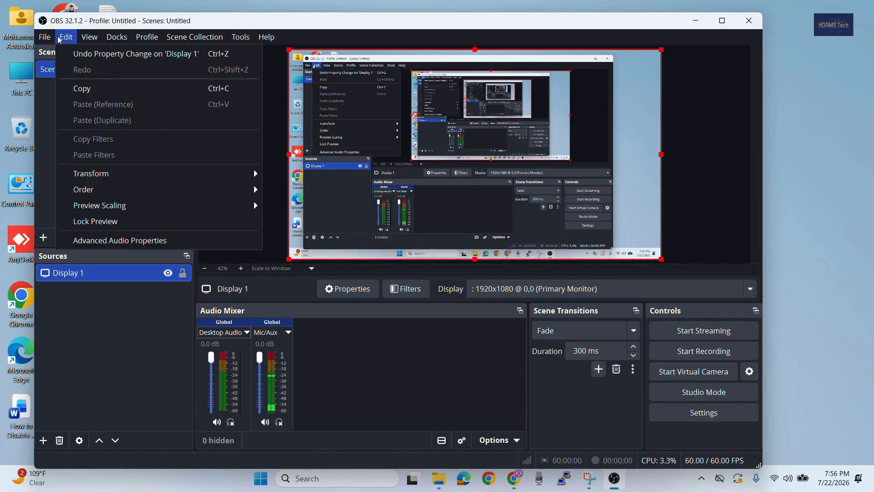
left_click(62, 91)
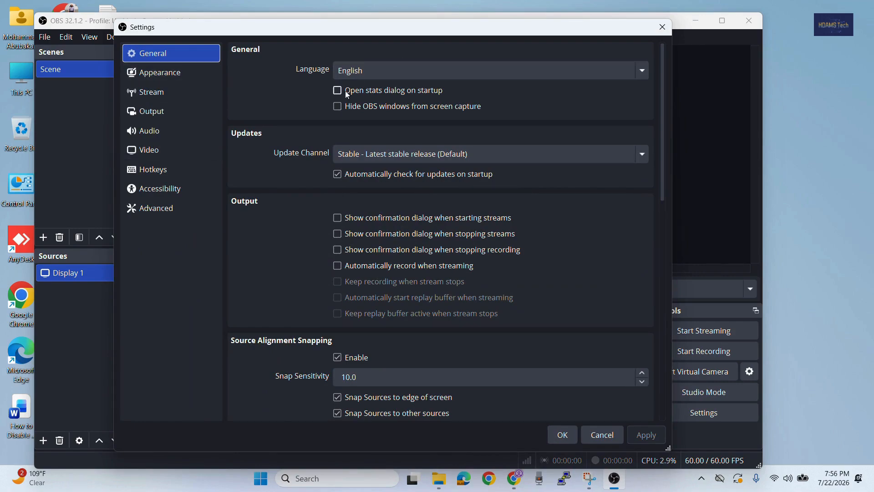
scroll(326, 145, "down", 3)
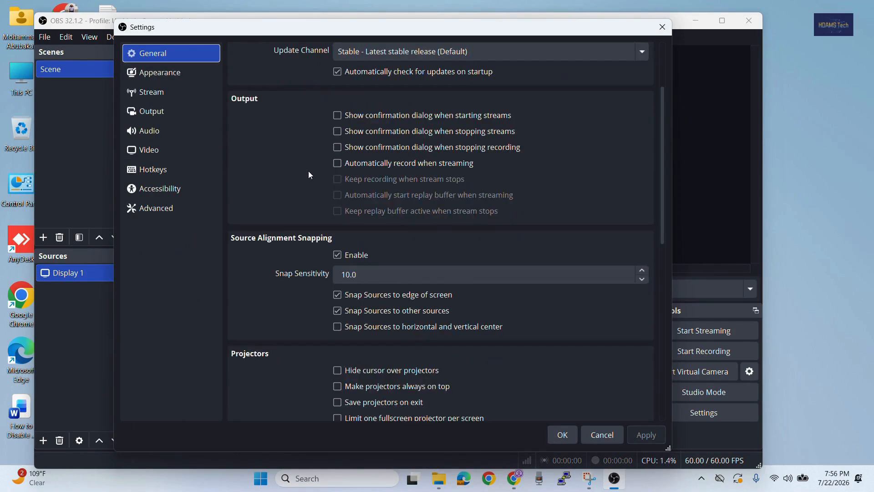
scroll(309, 174, "down", 1)
left_click(157, 75)
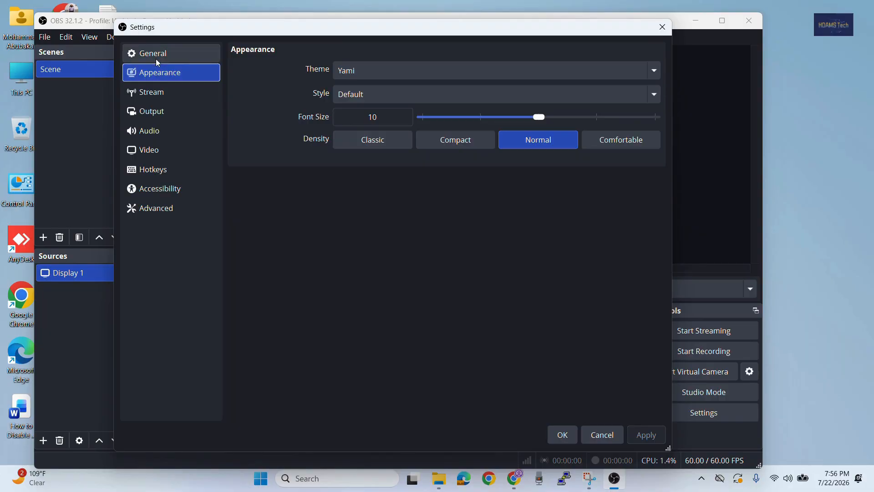
left_click(153, 93)
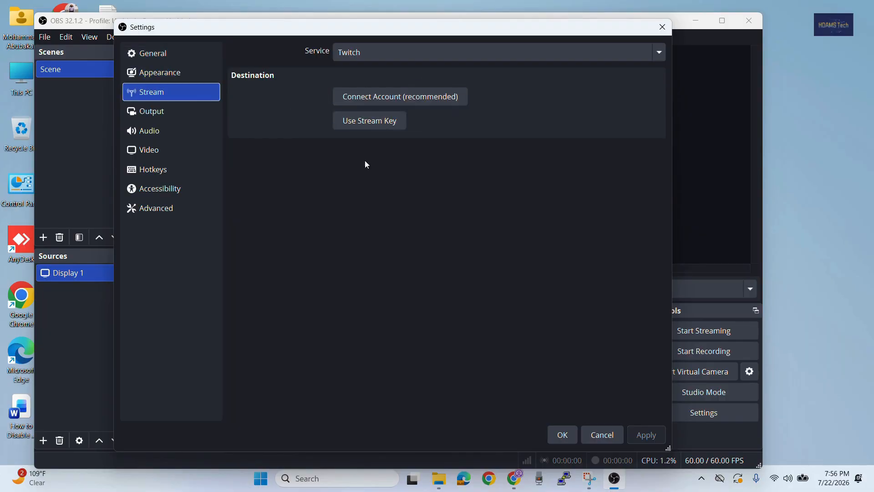
Step: Review the Output, Audio and Video settings, including the available base canvas resolutions, and close the settings
left_click(153, 113)
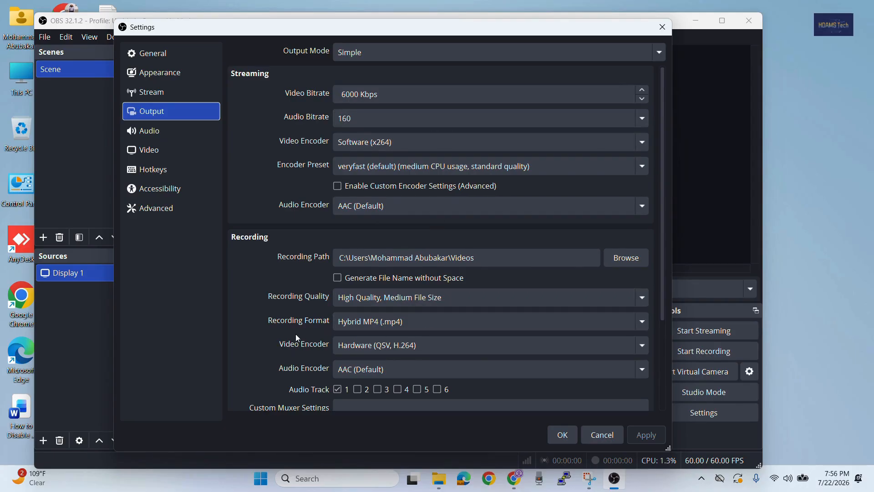
scroll(314, 337, "down", 1)
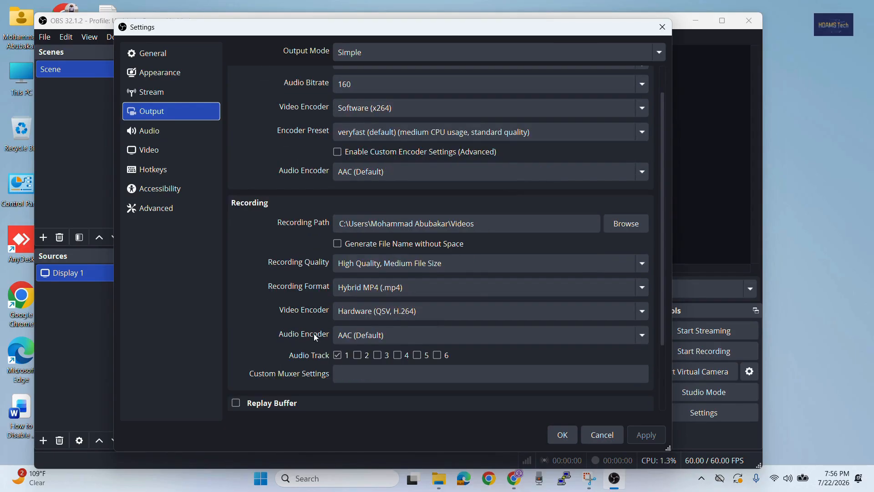
left_click(163, 137)
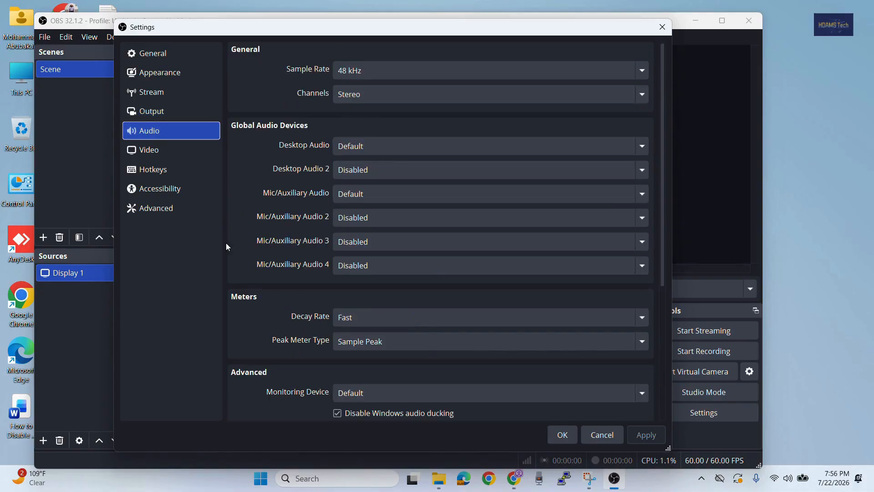
left_click(143, 151)
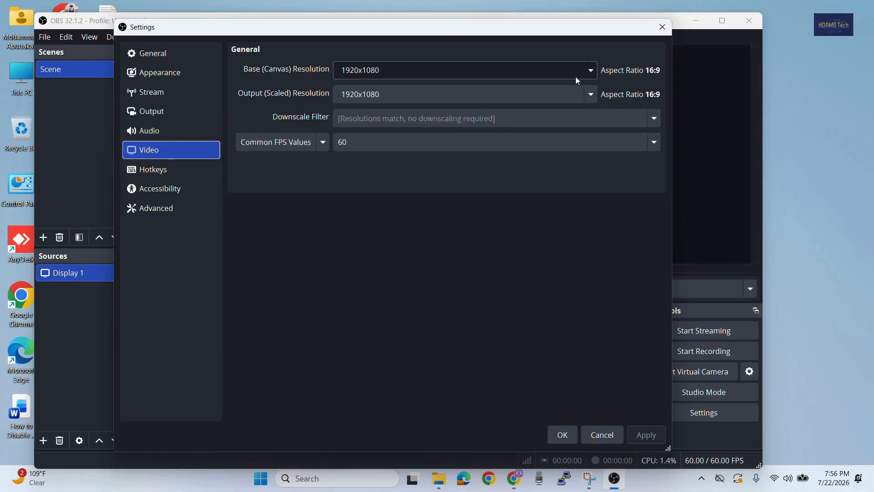
left_click(592, 71)
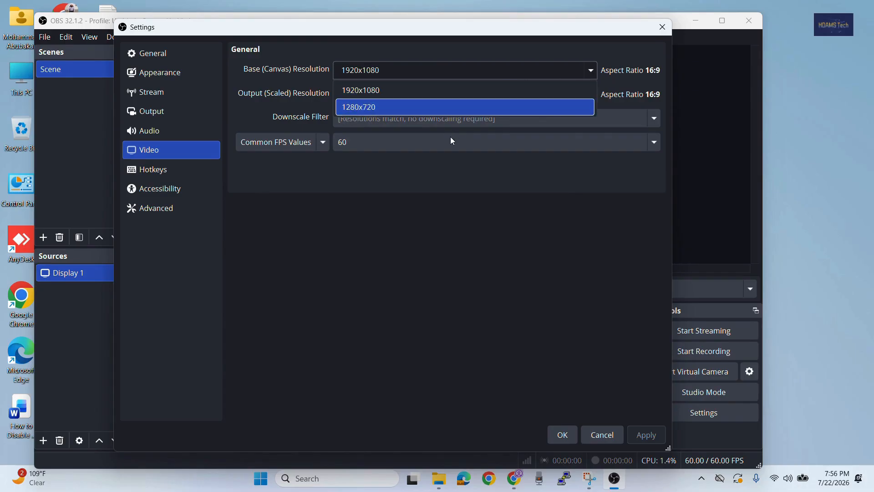
left_click(454, 206)
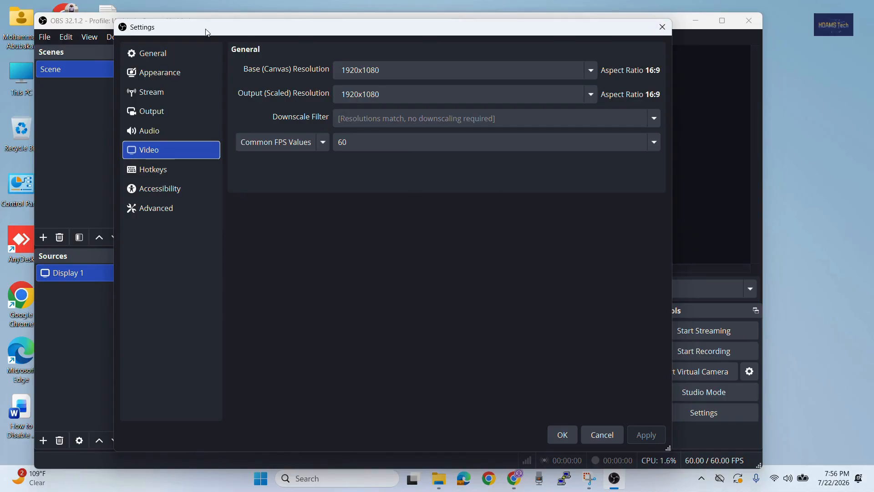
left_click_drag(209, 32, 229, 50)
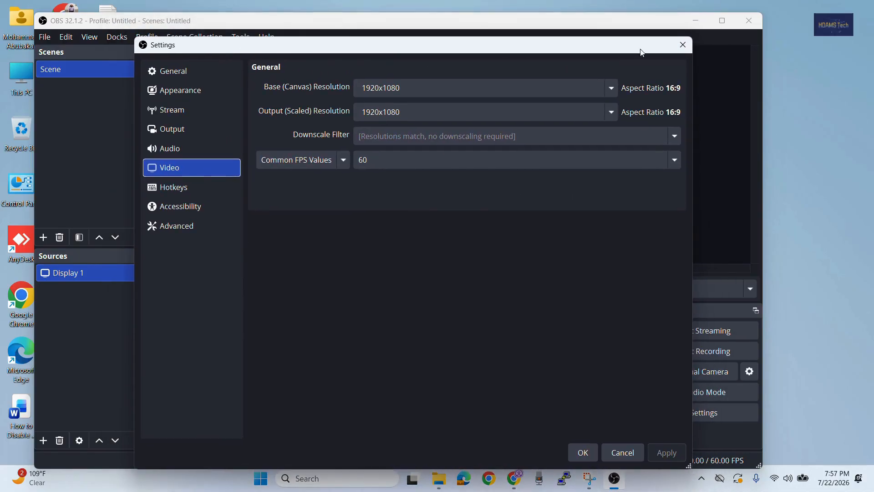
left_click(684, 45)
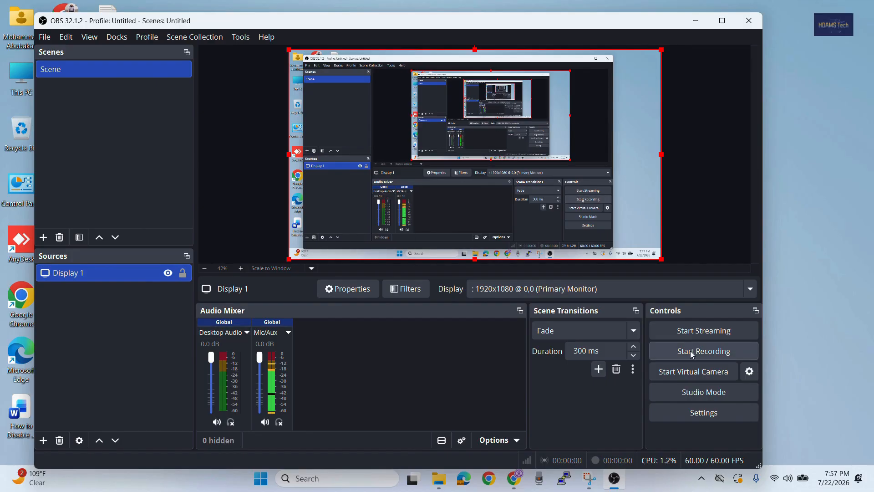
Step: Make a short test recording of the screen, pausing and resuming it once before stopping
left_click(718, 357)
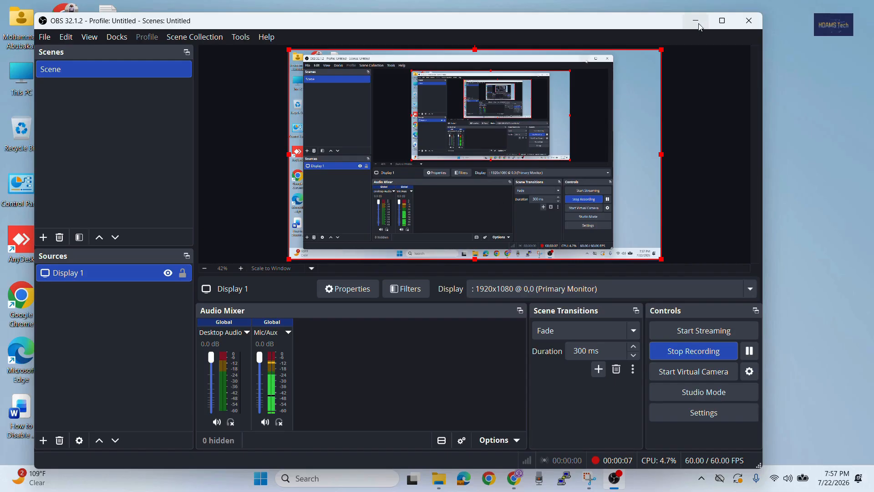
left_click_drag(648, 24, 688, 26)
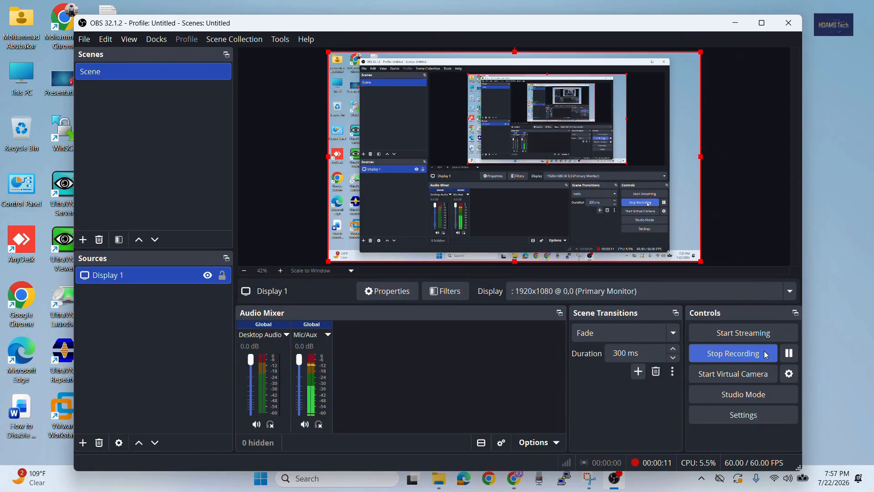
left_click(788, 354)
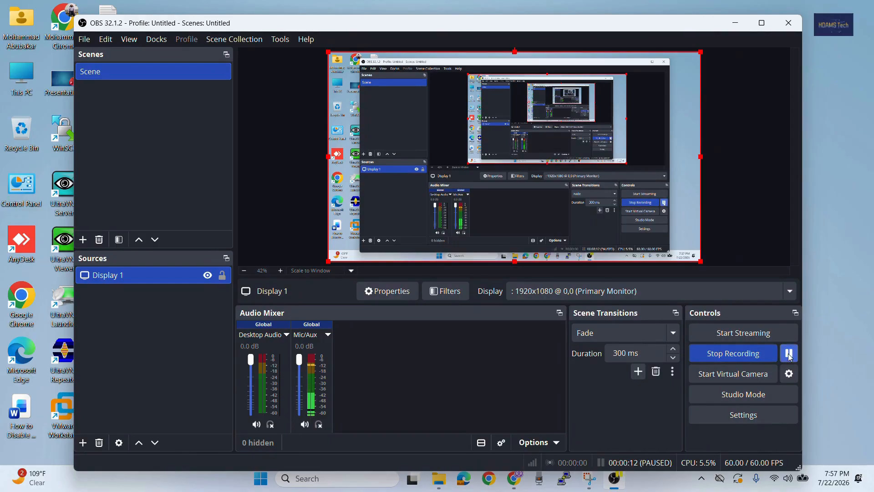
left_click(790, 356)
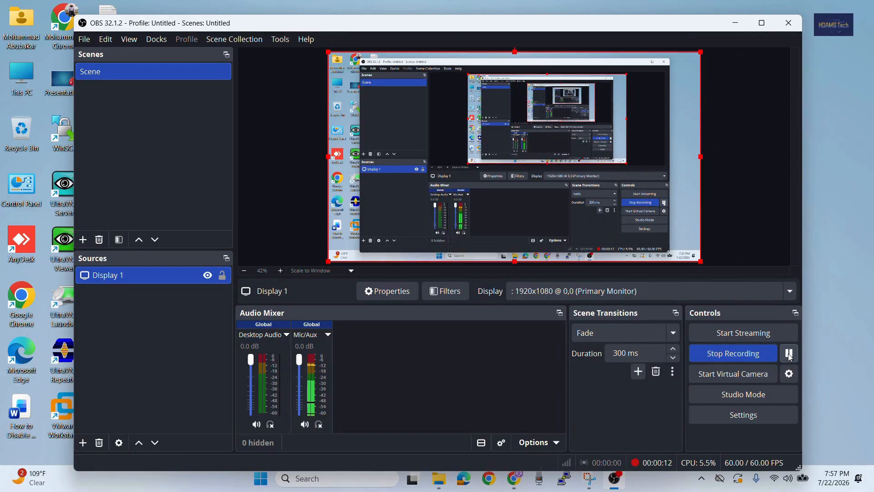
left_click(718, 358)
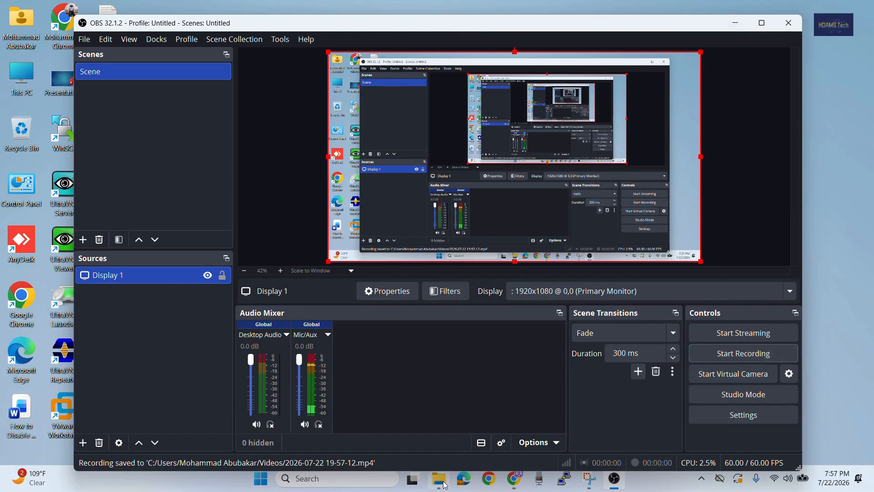
mouse_move(445, 485)
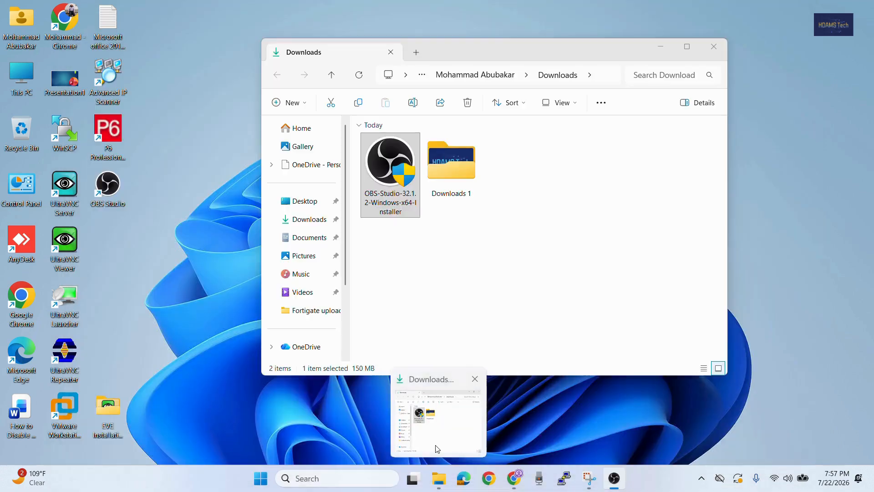
left_click(410, 391)
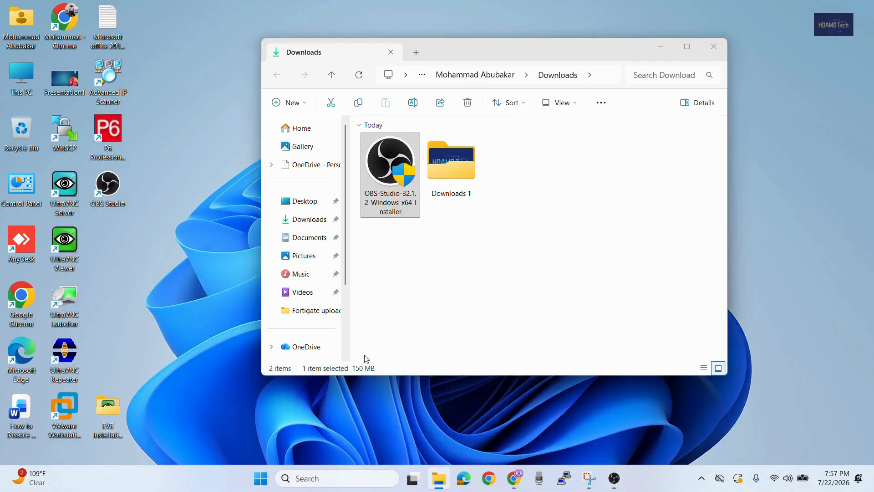
left_click(303, 291)
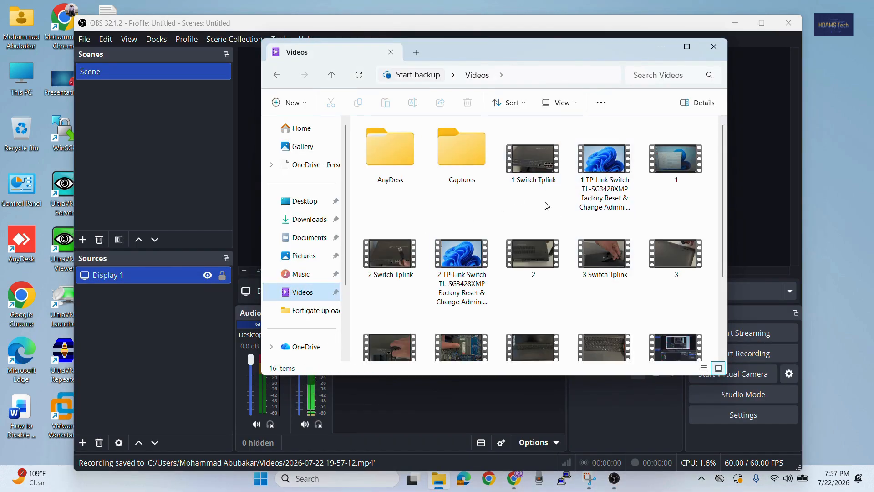
scroll(646, 269, "down", 2)
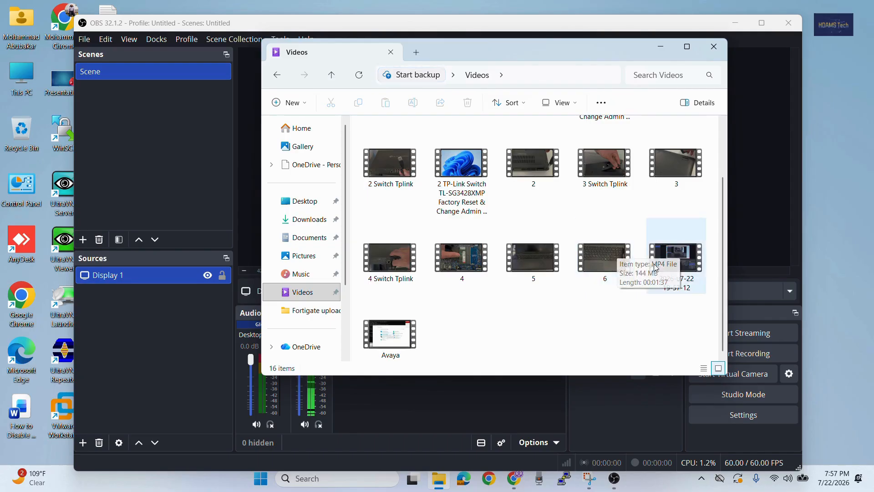
left_click(694, 281)
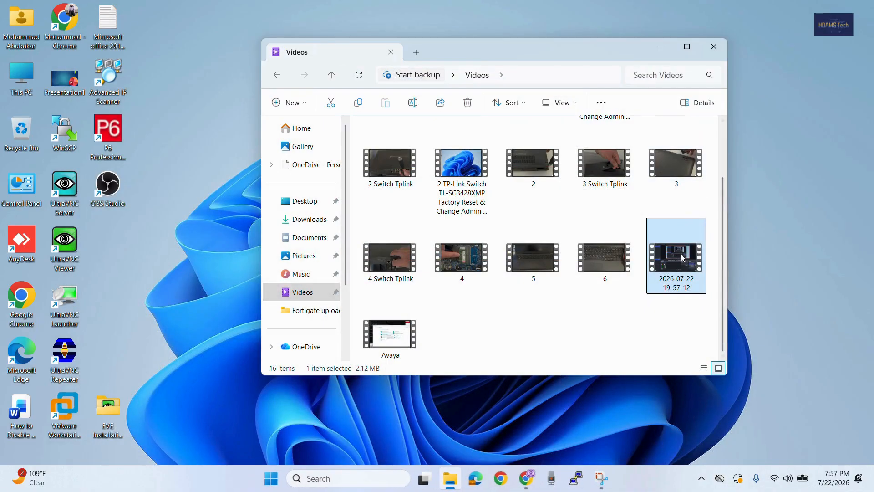
double_click(681, 261)
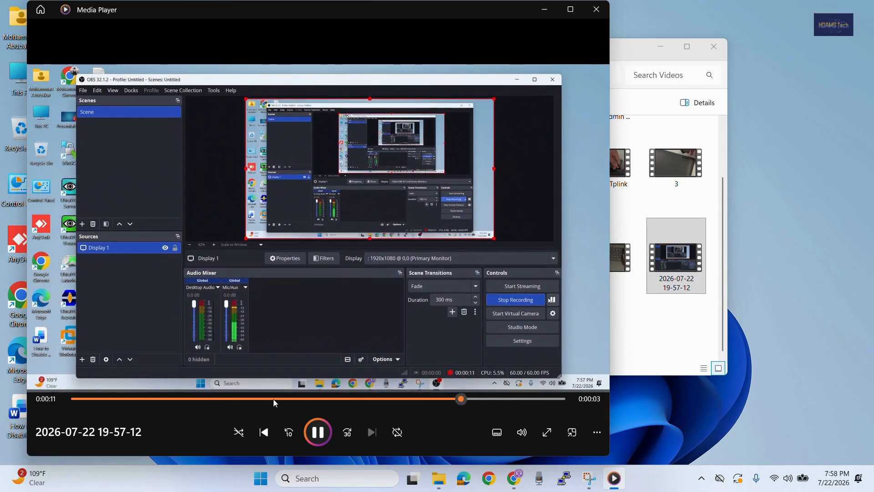
left_click(309, 430)
left_click(595, 9)
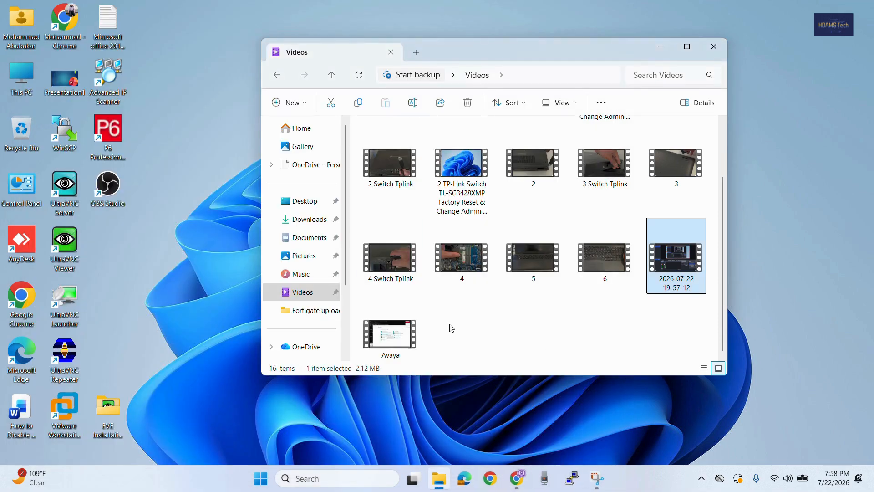
left_click(713, 47)
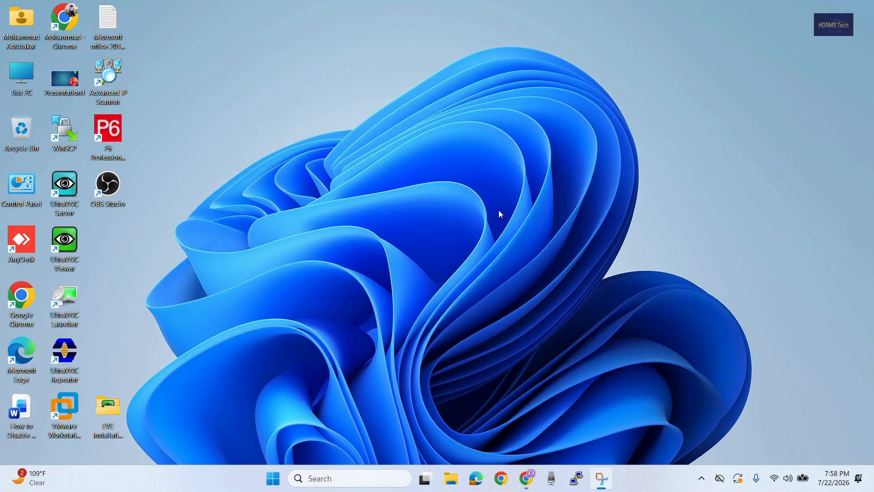